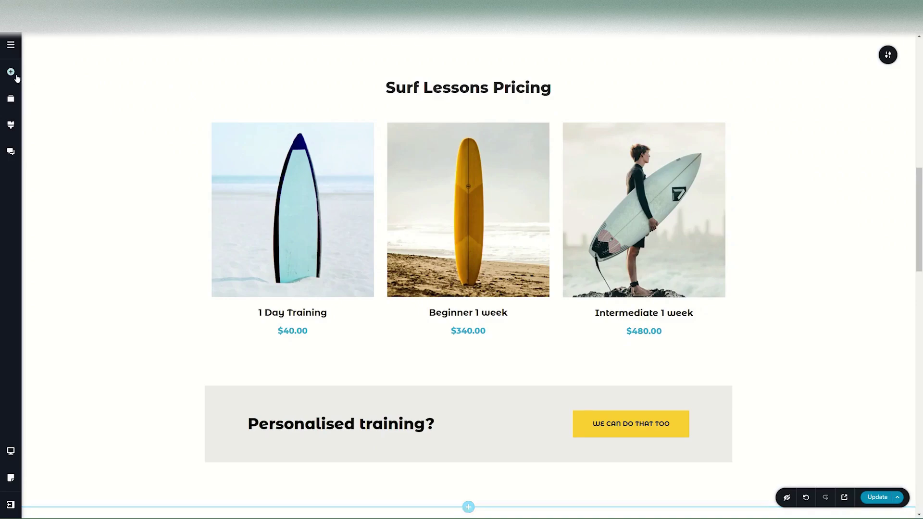
Step: Add a set of columns beneath the Surf Lessons Pricing heading and extend it to three columns
left_click(11, 73)
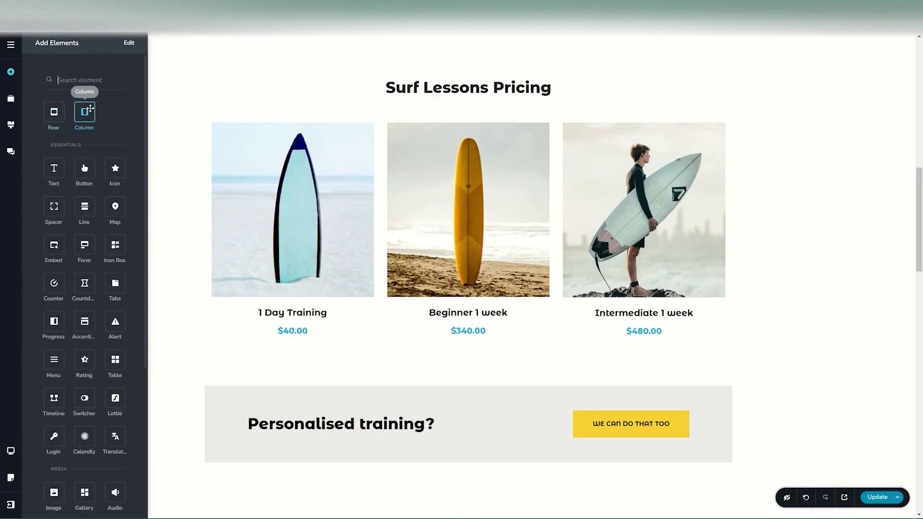
left_click_drag(85, 111, 262, 107)
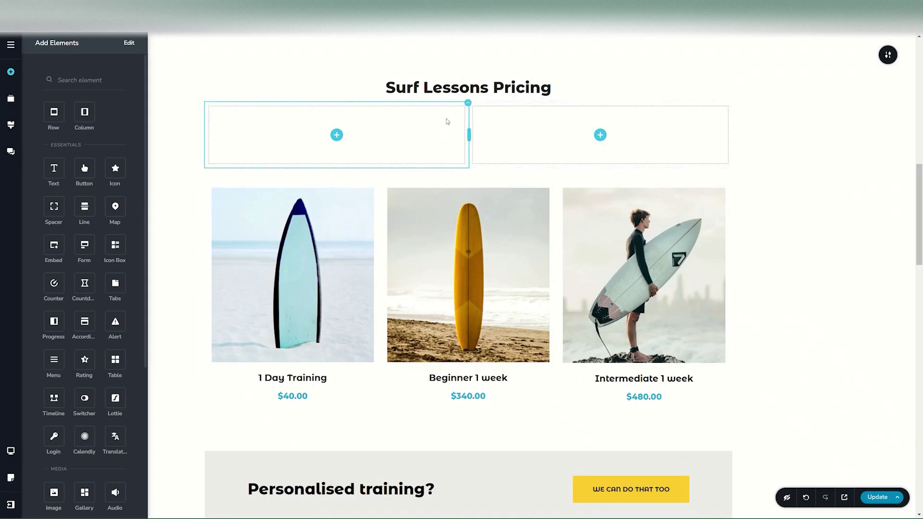
left_click(467, 104)
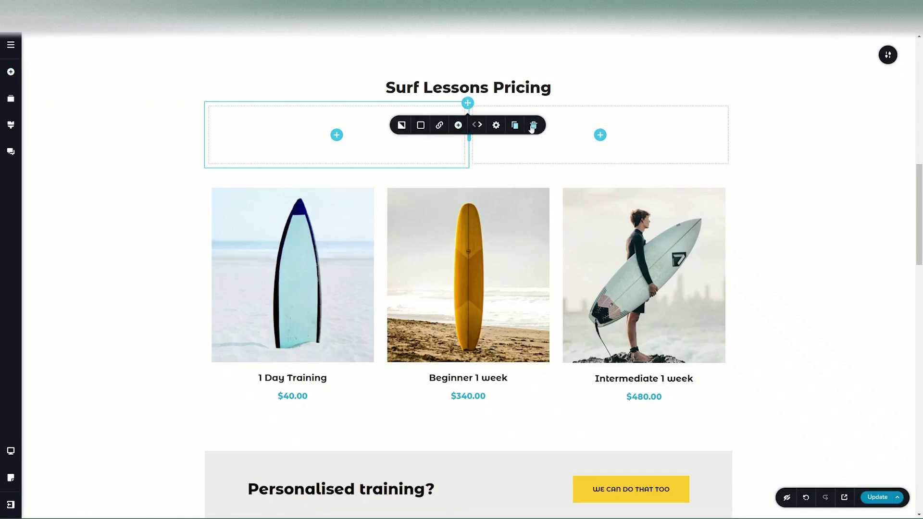
left_click(458, 126)
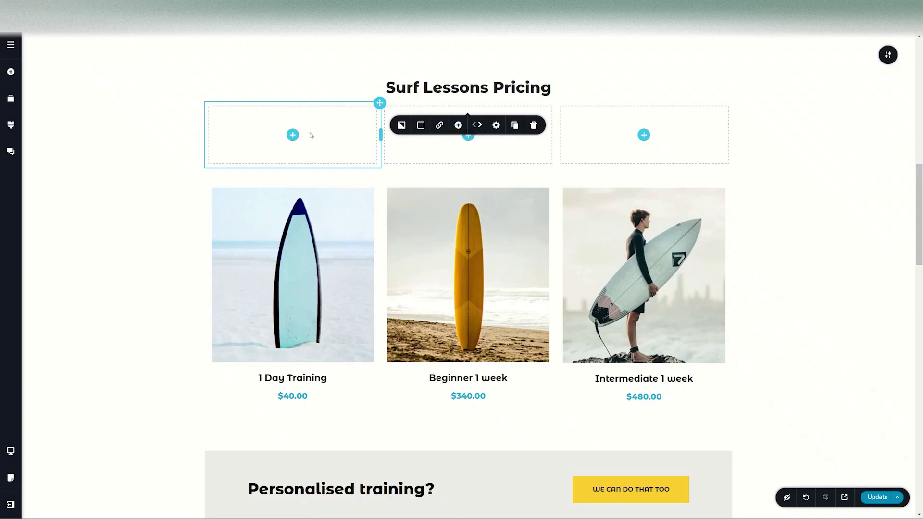
Step: Add a text element to the first empty column and place an image element beneath it
left_click(293, 135)
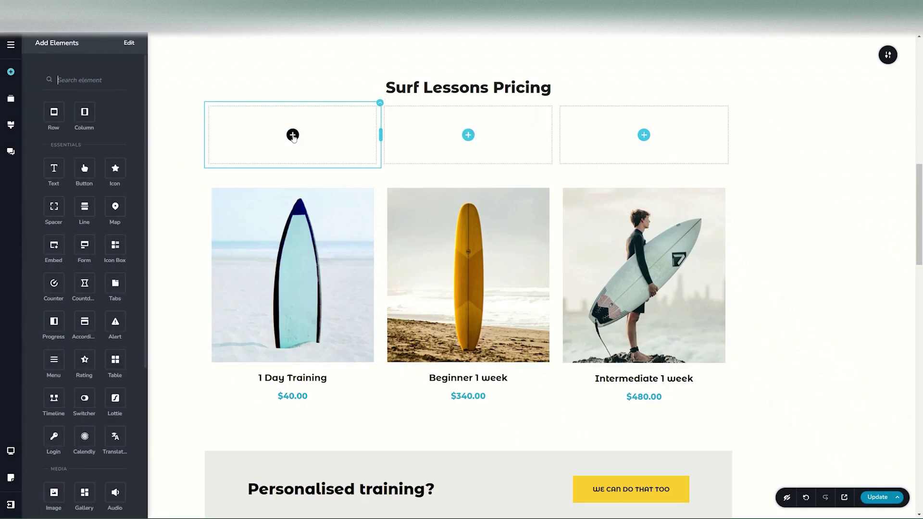
left_click_drag(53, 169, 294, 139)
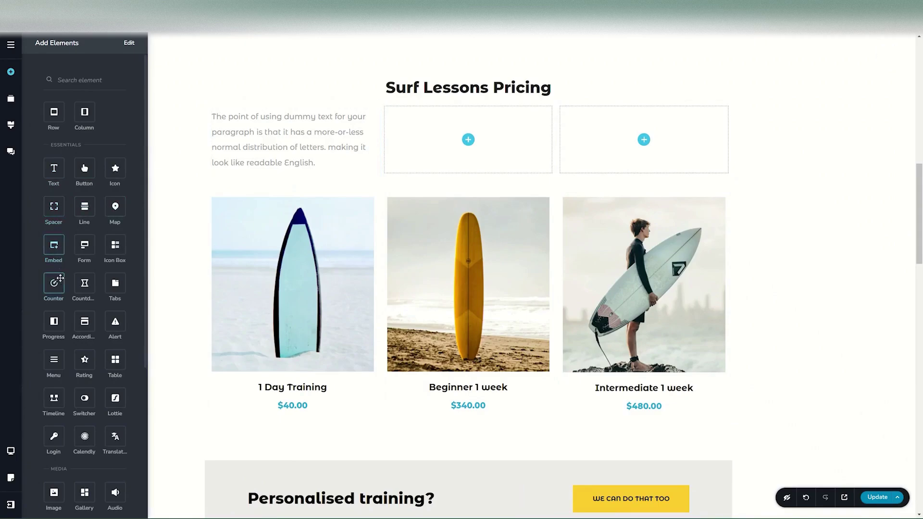
scroll(79, 320, "down", 3)
left_click_drag(54, 373, 246, 173)
scroll(85, 166, "up", 3)
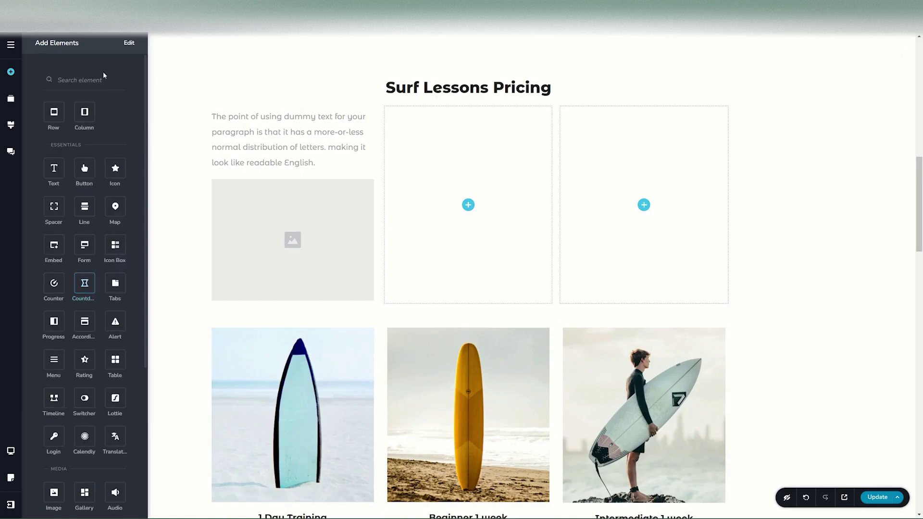
Step: Nest two columns beneath the image placeholder, with an icon in the first and a button in the second
left_click_drag(85, 112, 276, 302)
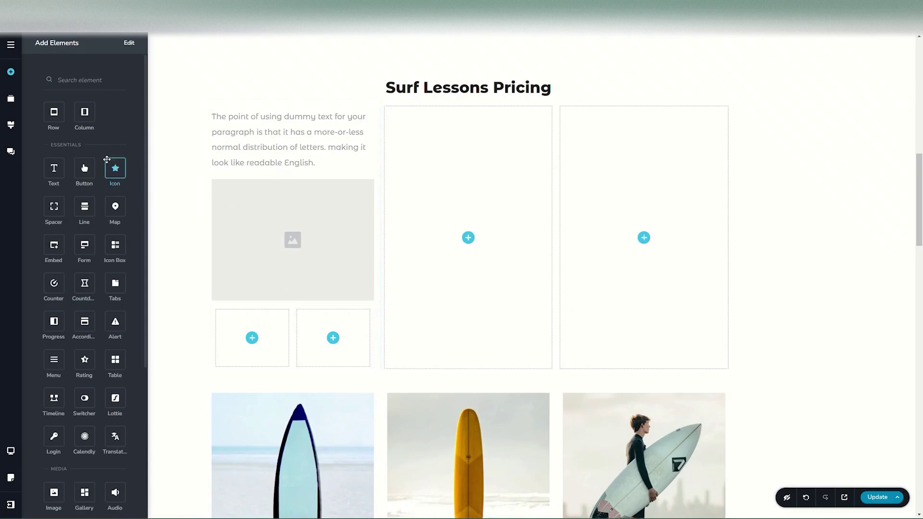
left_click_drag(116, 168, 251, 344)
left_click_drag(84, 168, 334, 344)
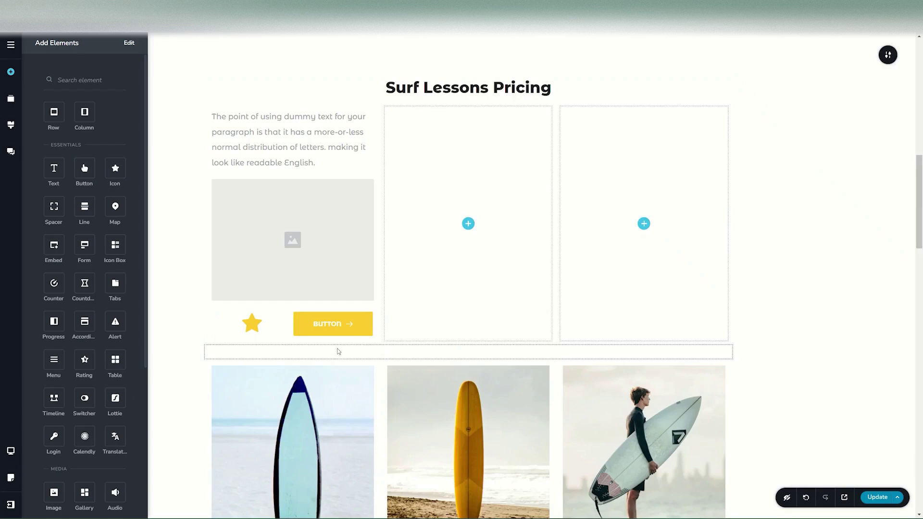
left_click(339, 352)
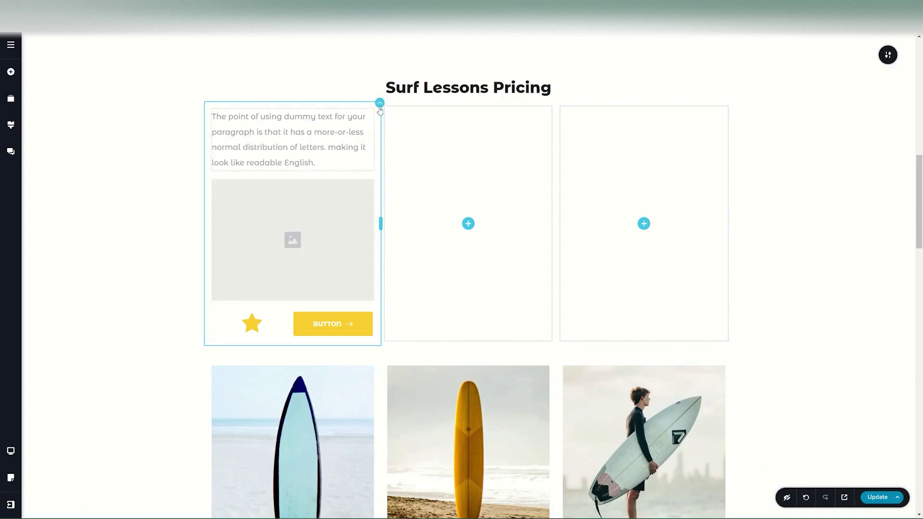
Step: Duplicate the first column with its text, image, icon and button three times
mouse_move(380, 103)
left_click(427, 125)
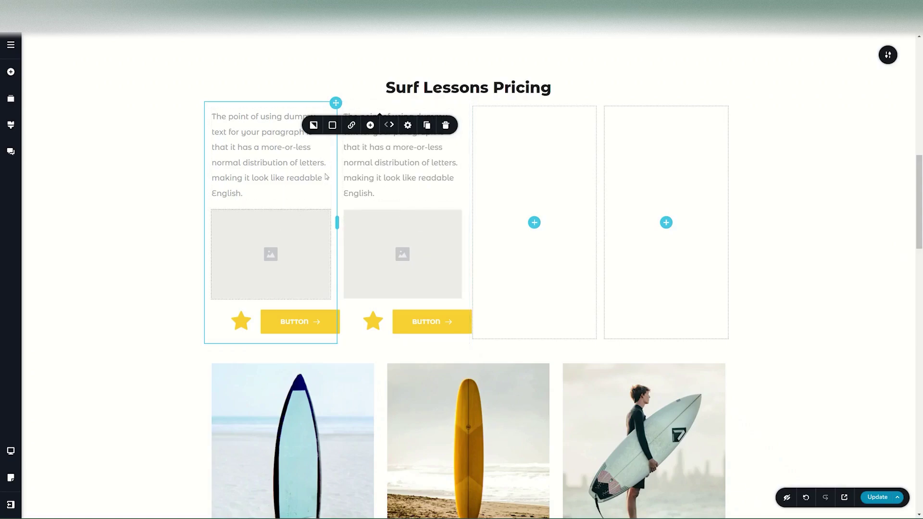
left_click(427, 126)
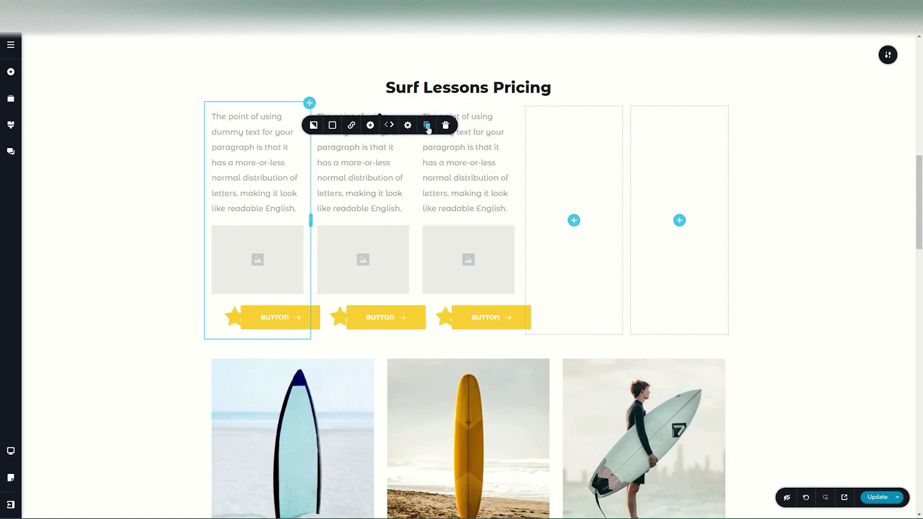
left_click(427, 126)
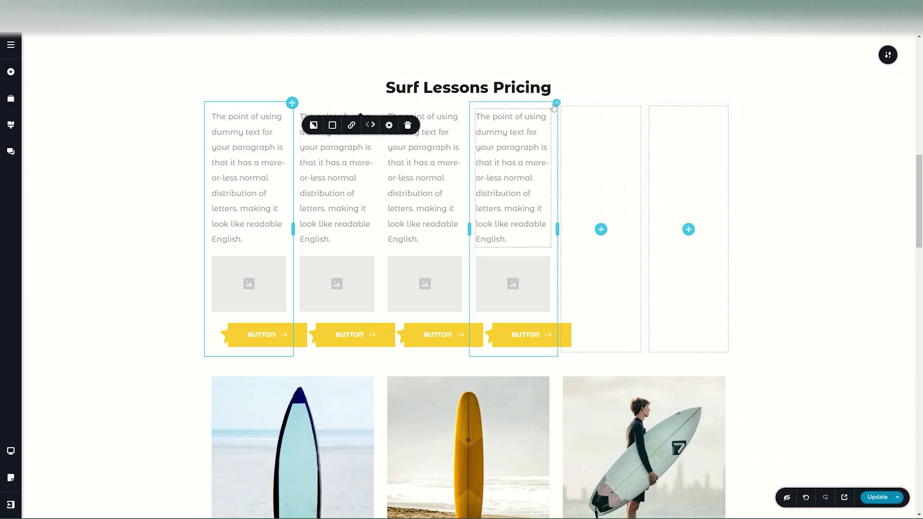
Step: Move the fourth filled column one place to the right, past the adjacent empty column
left_click(554, 107)
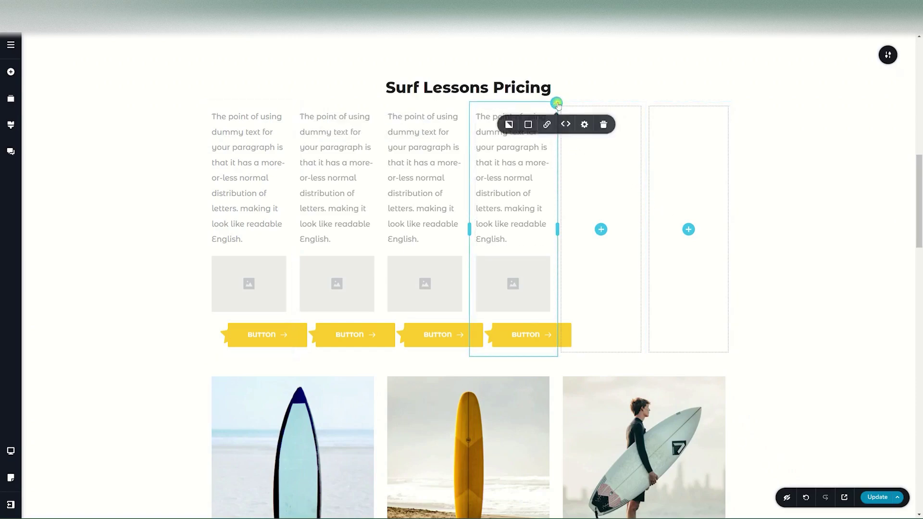
left_click(569, 126)
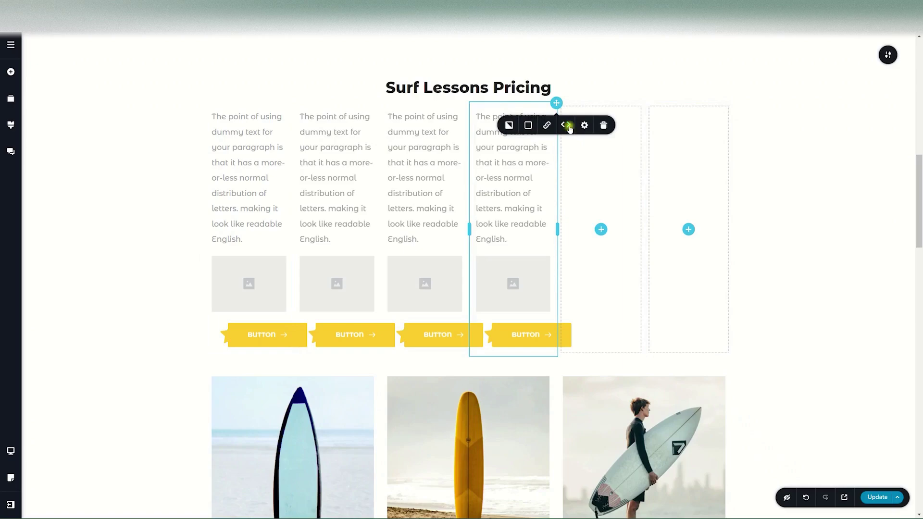
left_click(564, 126)
left_click(569, 126)
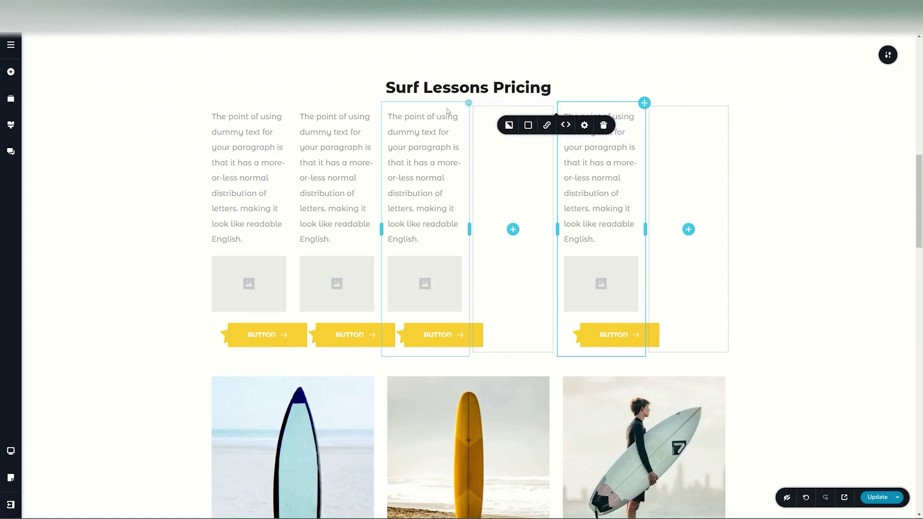
Step: Delete the third filled column and the empty column at the end of the row
left_click(468, 103)
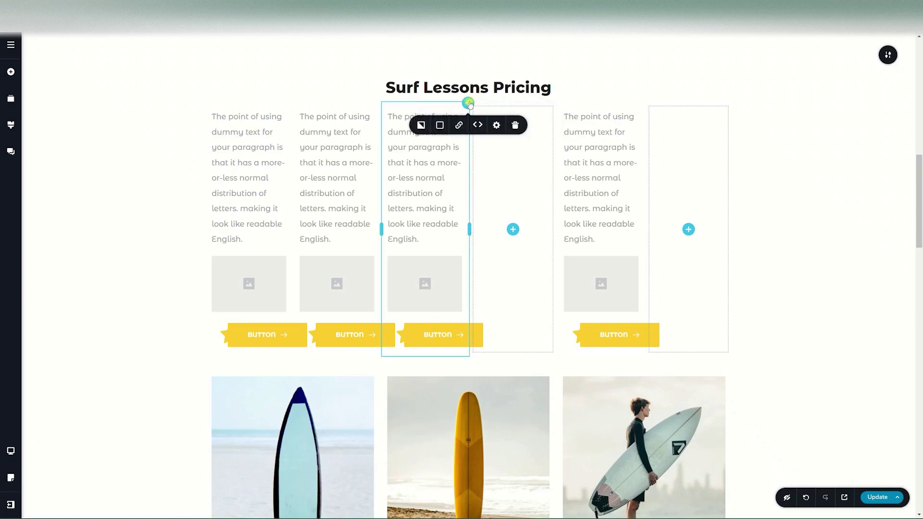
left_click(513, 125)
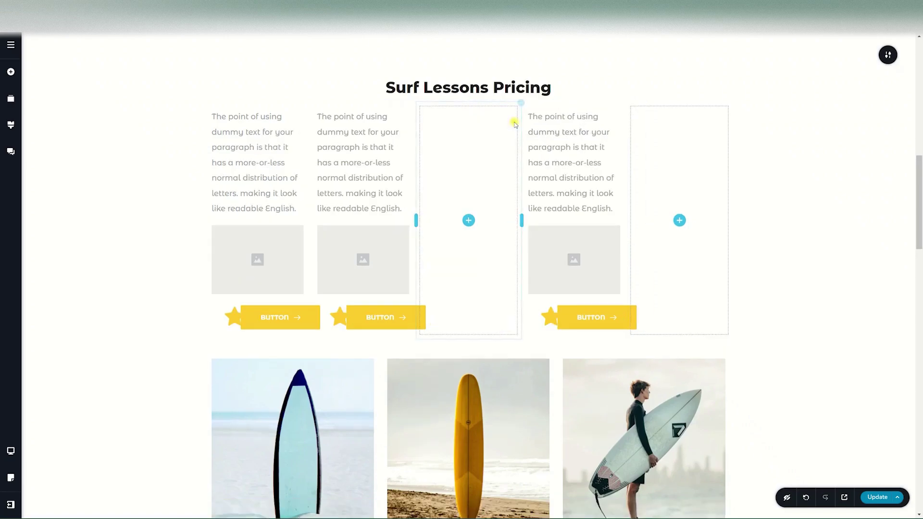
right_click(694, 149)
left_click(706, 253)
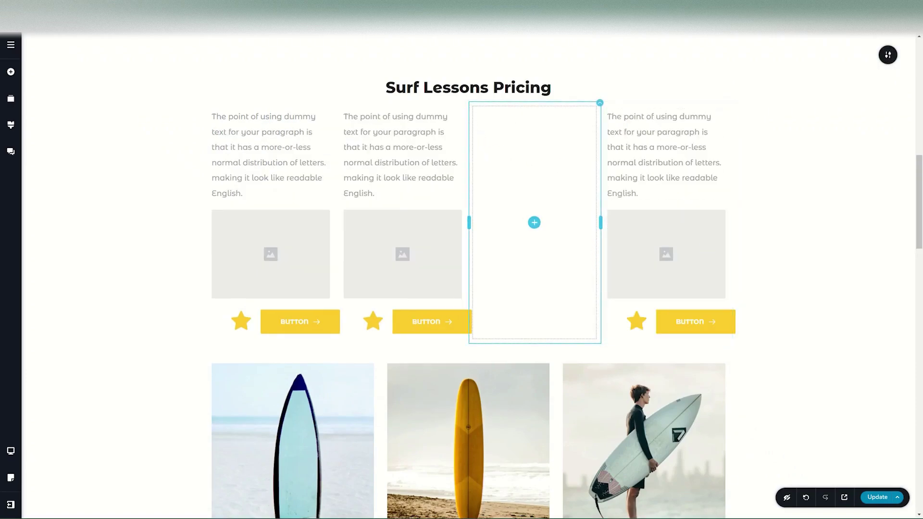
Step: Set the second column's solid overlay colour to the blue palette swatch
left_click(398, 129)
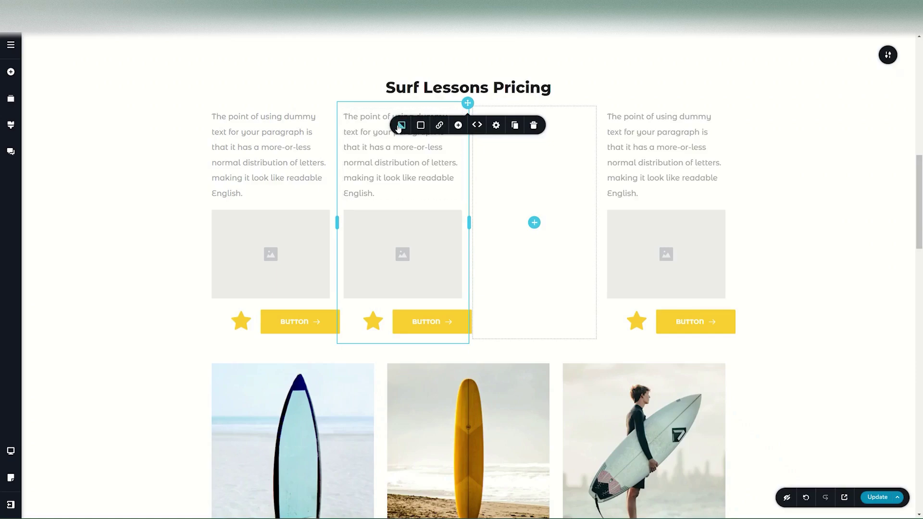
left_click(400, 126)
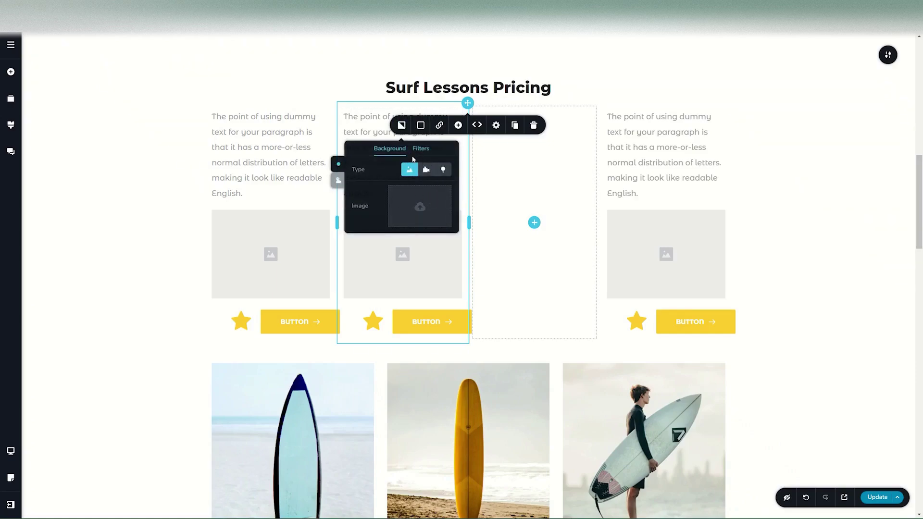
left_click(418, 126)
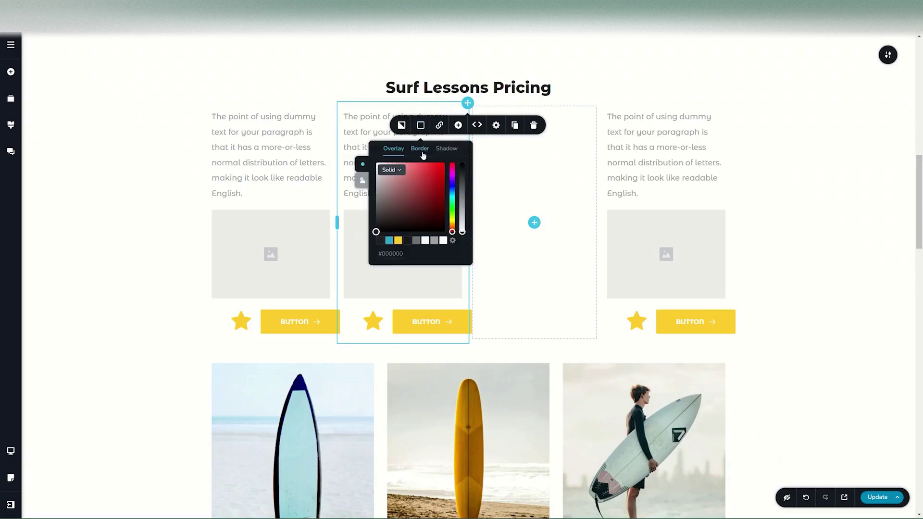
left_click(397, 242)
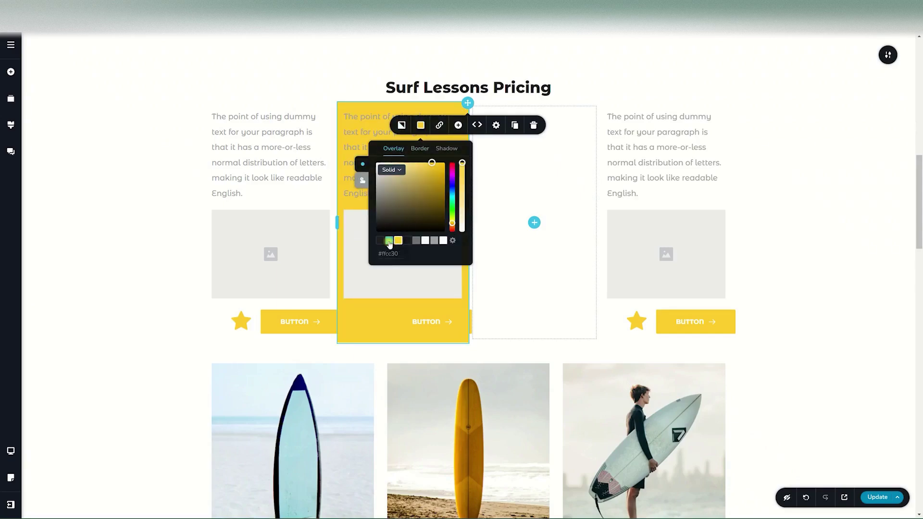
left_click(389, 242)
Step: Give the second column a solid yellow border of size 4 and check its hover state
left_click(419, 148)
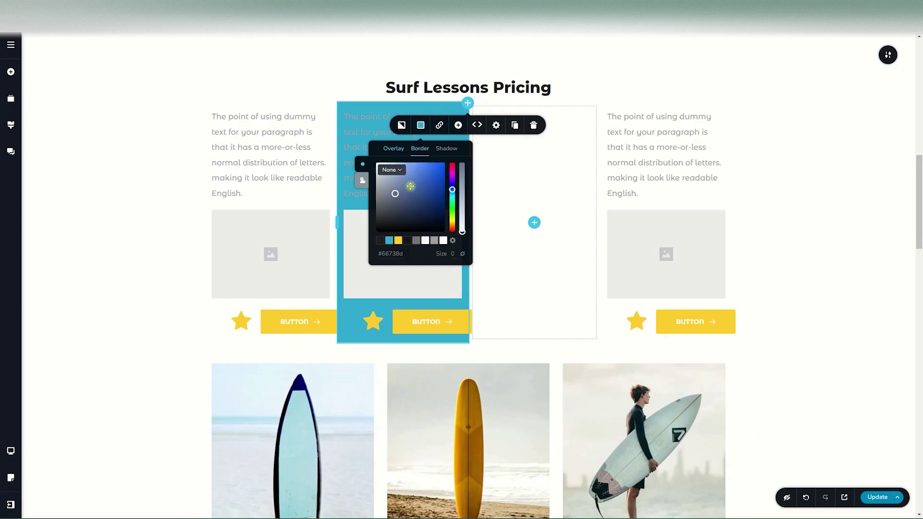
left_click(397, 241)
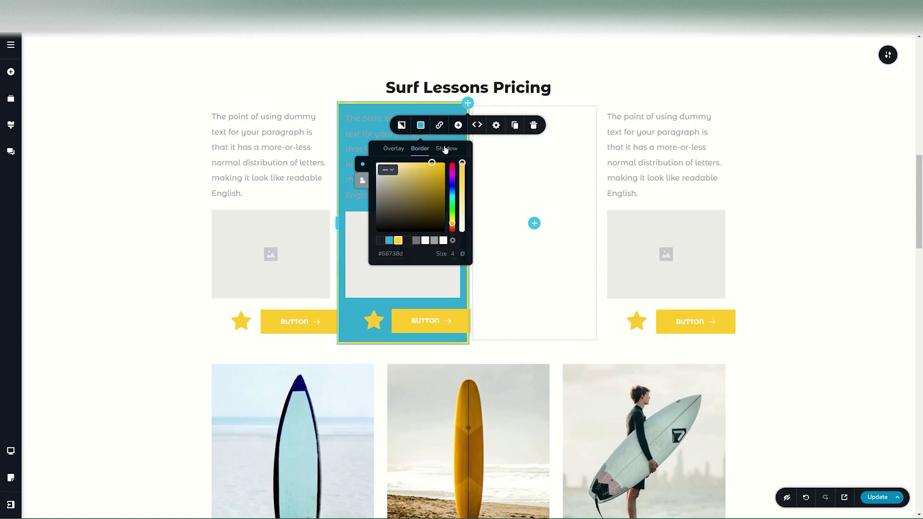
left_click(363, 181)
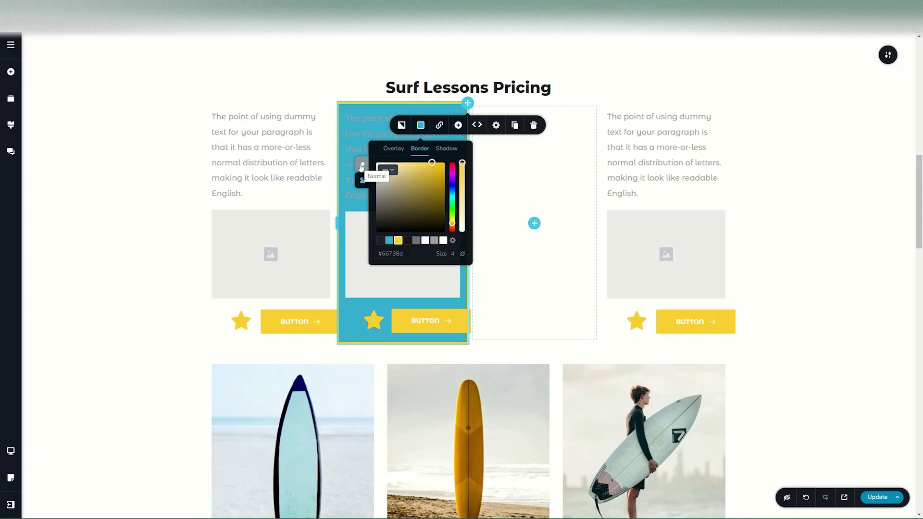
Step: Review the second column's link options for URL, block, popup and file targets
left_click(439, 127)
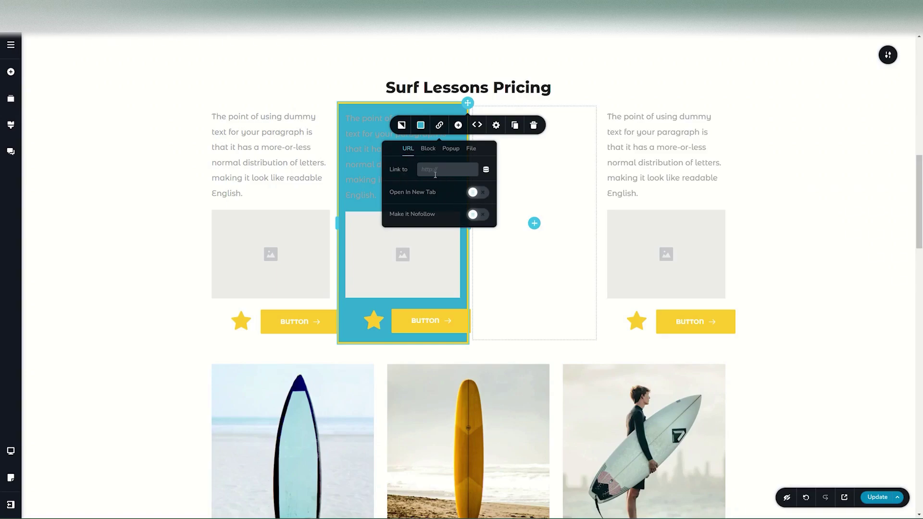
left_click(428, 148)
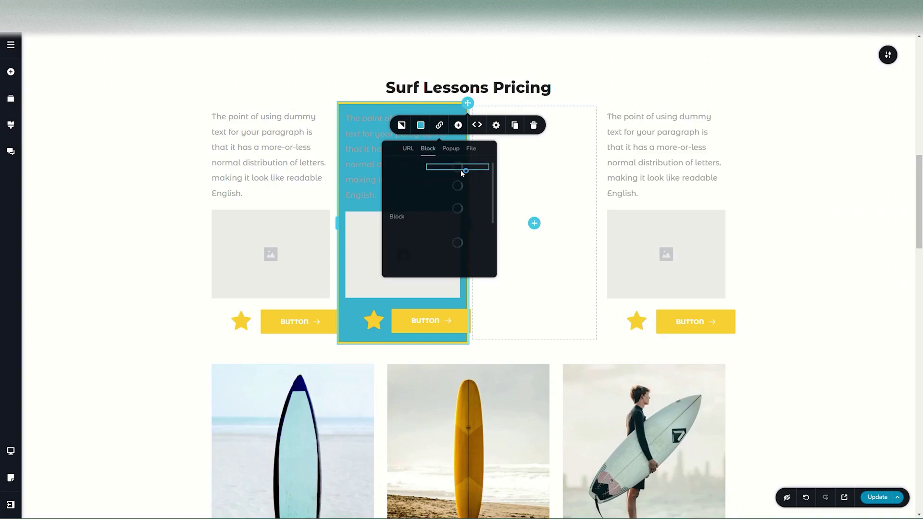
scroll(449, 212, "down", 5)
scroll(448, 212, "down", 1)
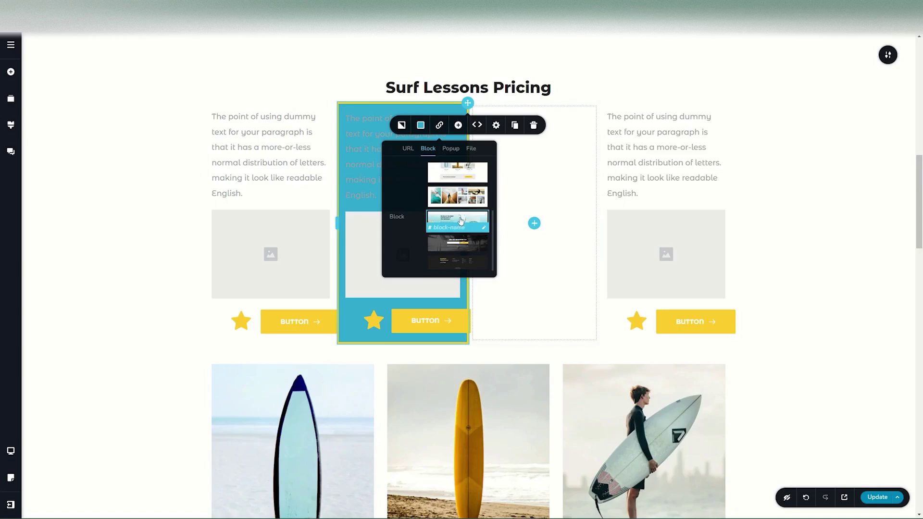
left_click(451, 149)
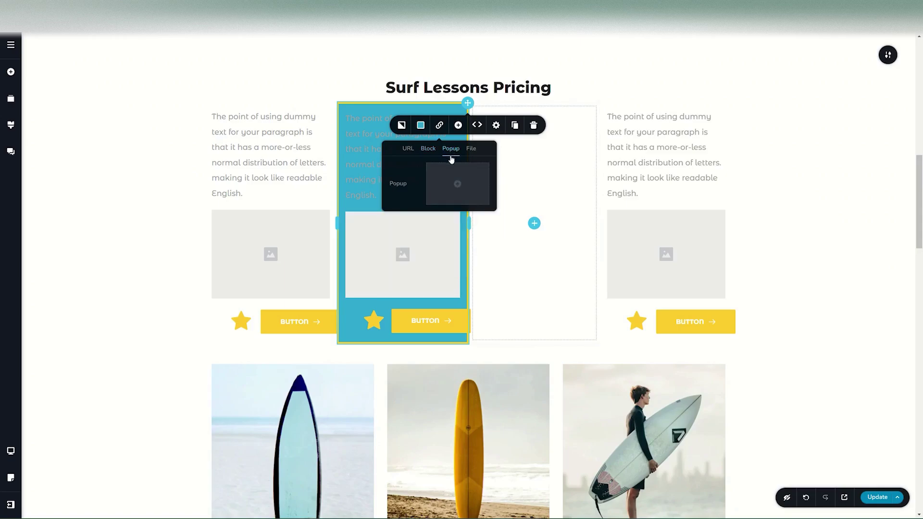
left_click(471, 149)
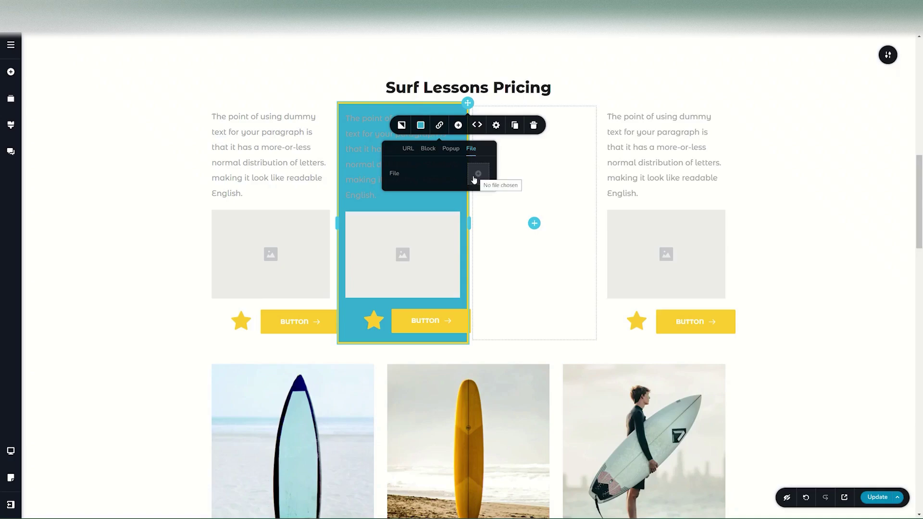
Step: Widen the second column and resize the empty third column to about 22.4% of the row's width
left_click(496, 125)
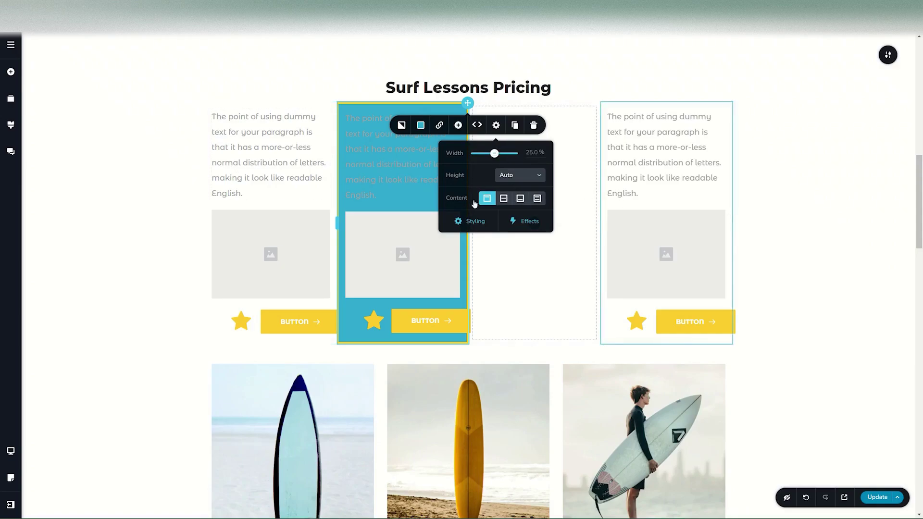
left_click_drag(494, 153, 505, 154)
left_click(777, 253)
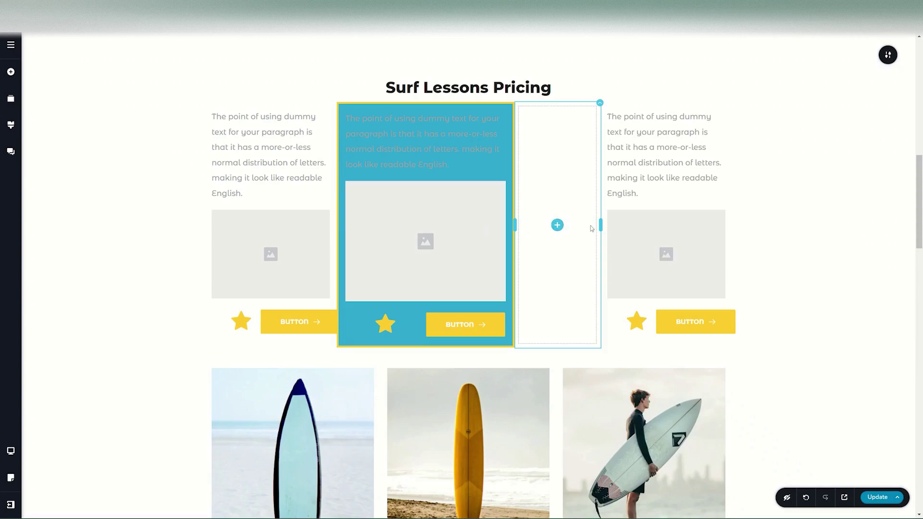
mouse_move(600, 225)
left_mouse_down()
mouse_move(561, 224)
mouse_move(655, 226)
mouse_move(612, 227)
left_mouse_up()
mouse_move(500, 229)
left_mouse_down()
mouse_move(449, 226)
mouse_move(494, 226)
left_mouse_up()
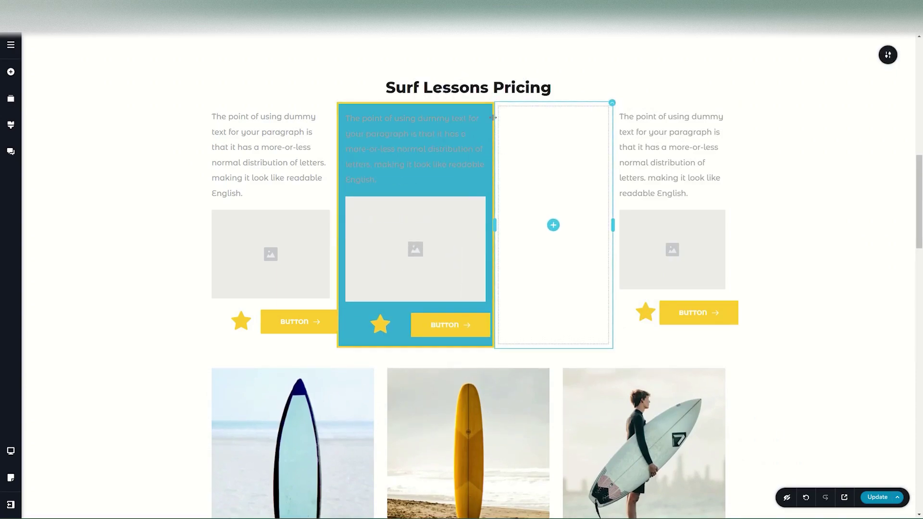
Step: Give the blue second column a custom height of 789 px
left_click(611, 103)
left_click(640, 125)
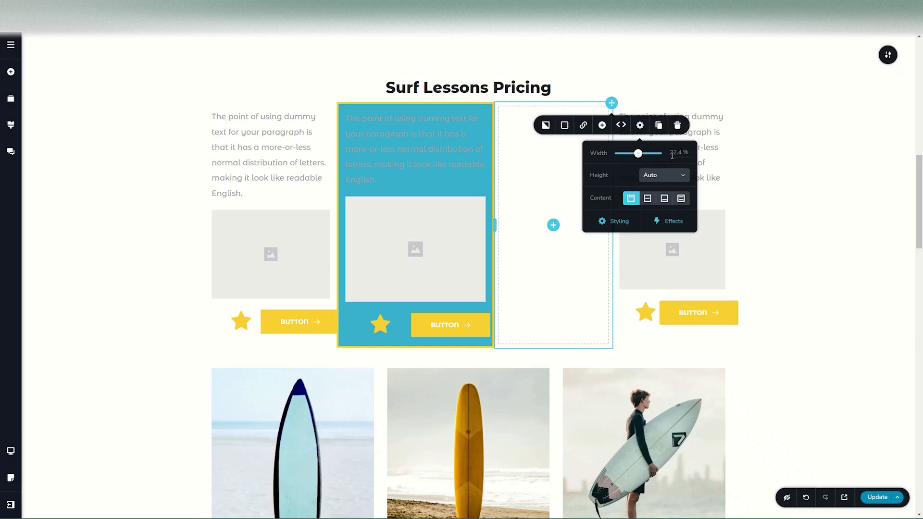
left_click(657, 175)
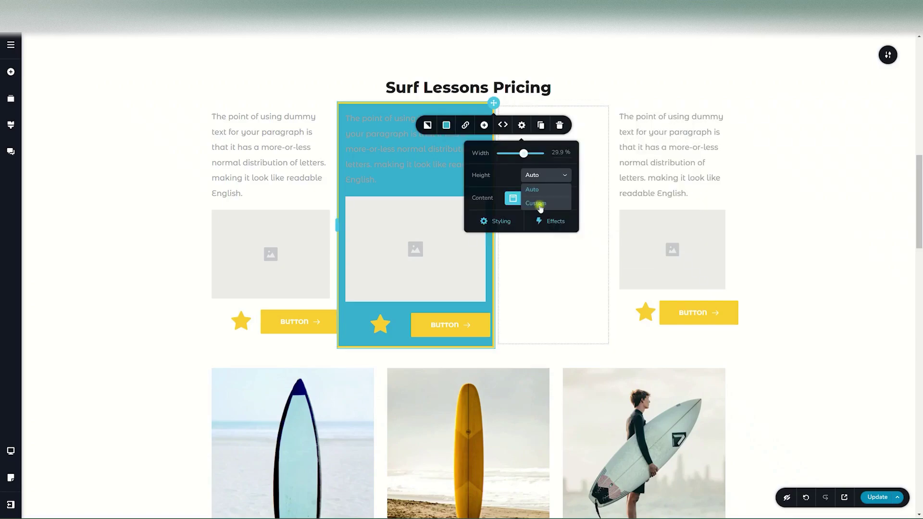
left_click(537, 203)
left_click_drag(504, 193, 528, 193)
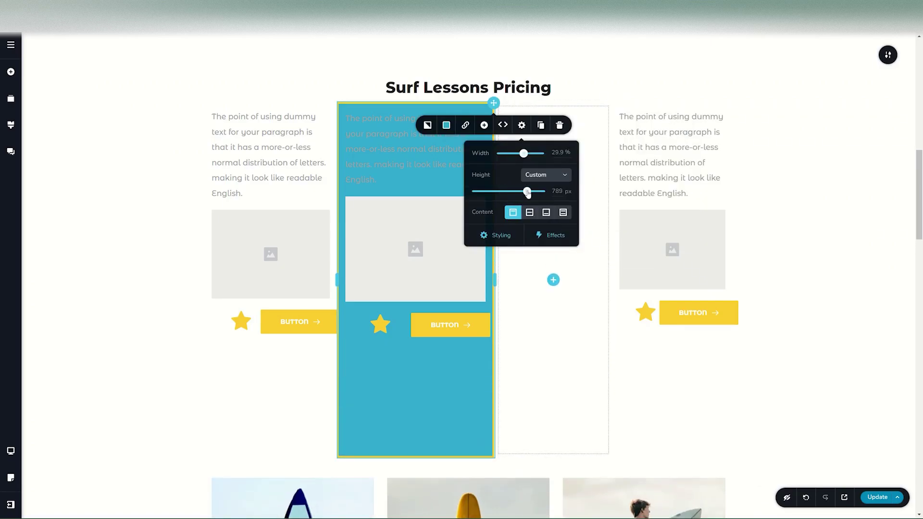
Step: Try the middle and bottom content alignments for the second column, and finish with its content spread over the full height
left_click(528, 215)
left_click(546, 212)
left_click(564, 213)
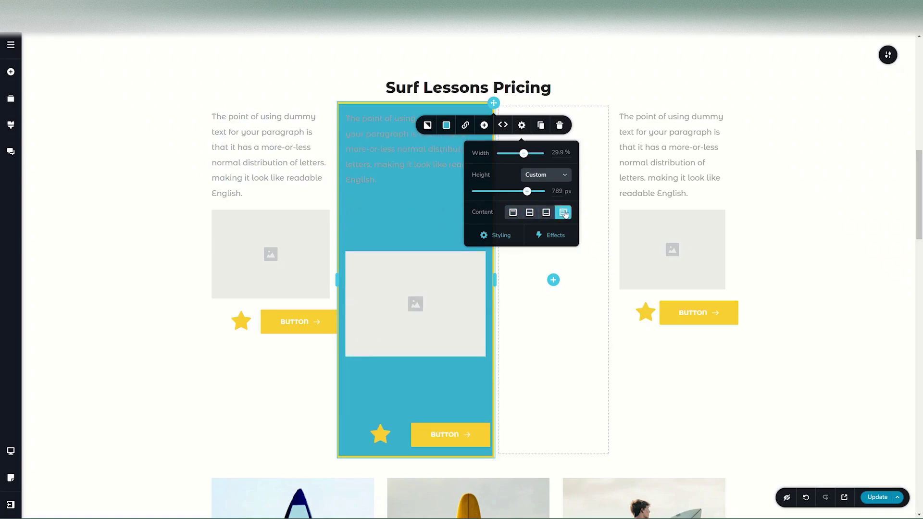
Step: Round the second column's corners to 61 px in its basic styling and close the settings
left_click(500, 238)
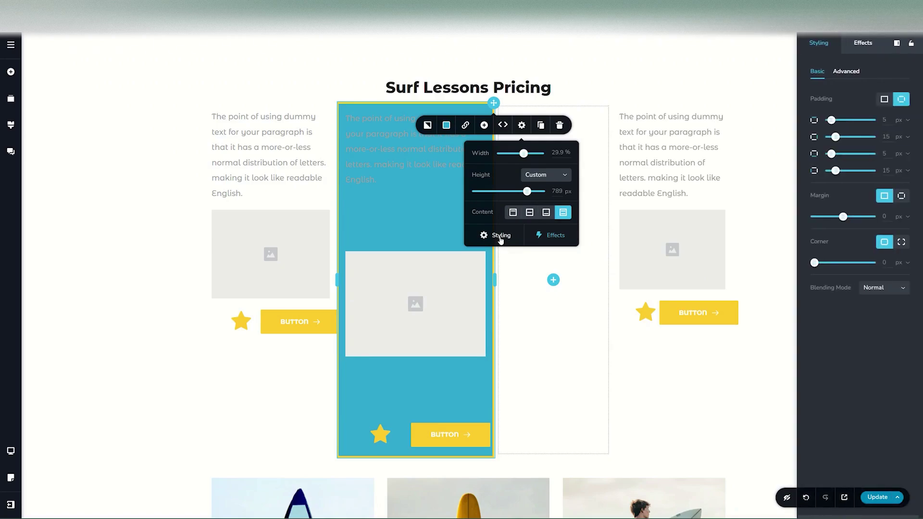
left_click_drag(815, 262, 849, 262)
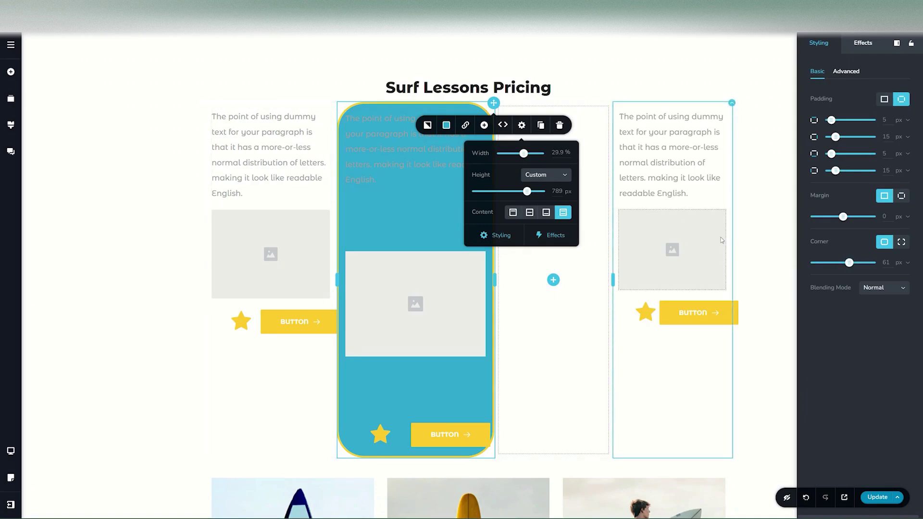
left_click(748, 160)
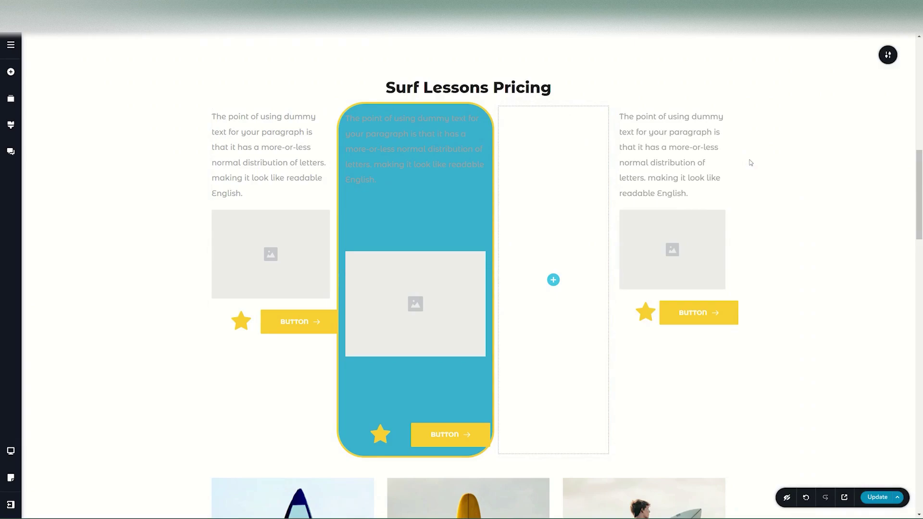
Step: Switch the page to the tablet view and set the first pricing column's width to 50%
left_click(11, 450)
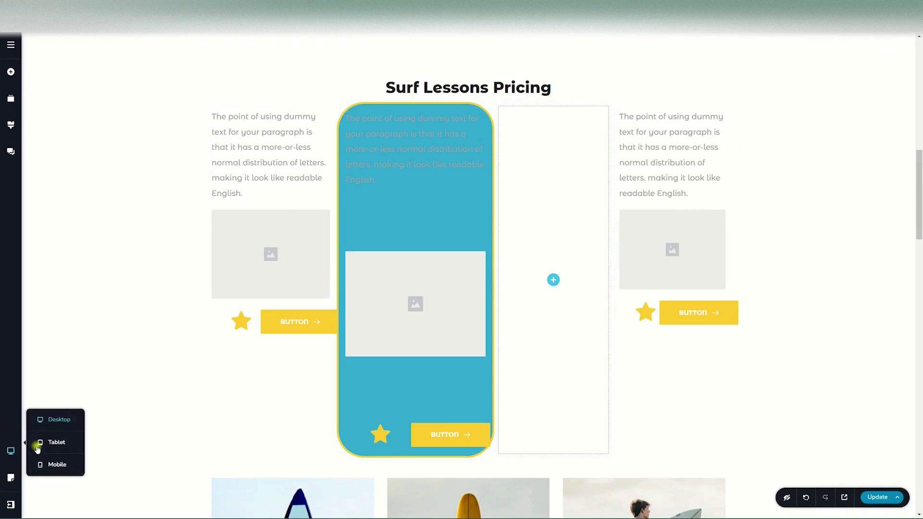
left_click(38, 448)
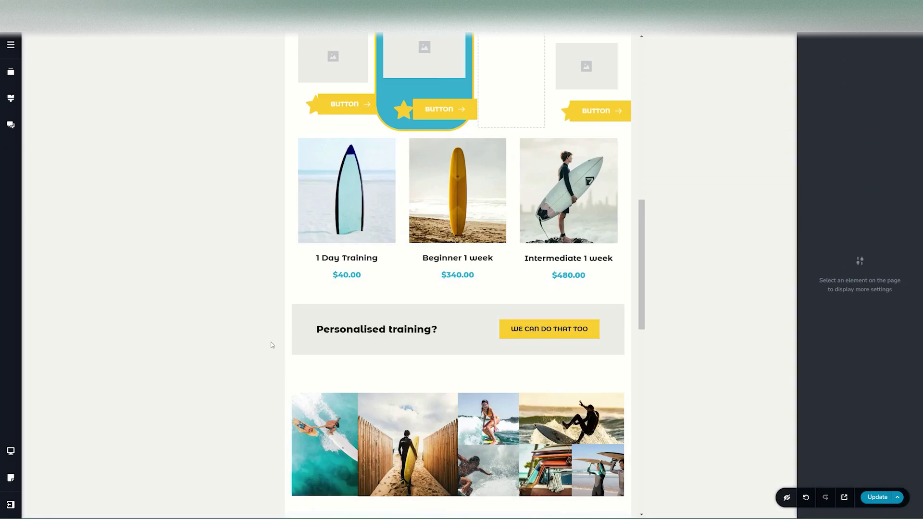
scroll(529, 265, "up", 5)
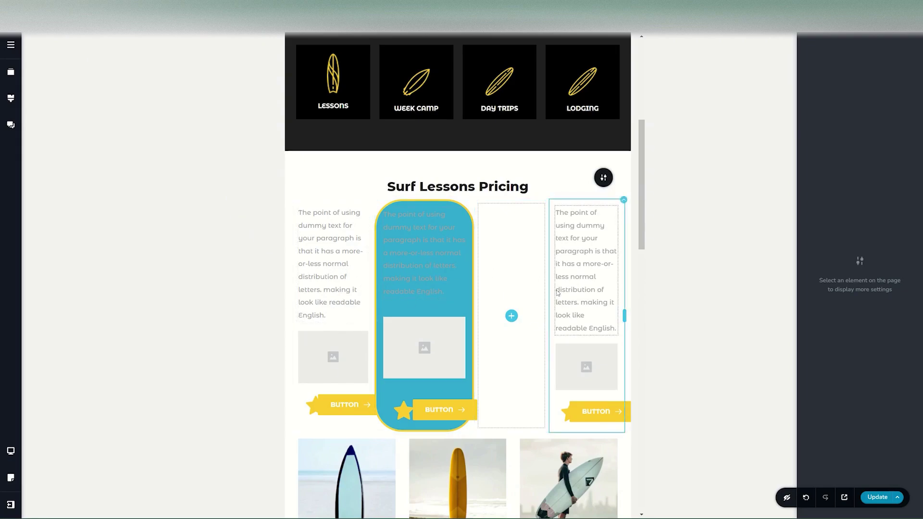
left_click_drag(375, 314, 454, 315)
left_click(492, 179)
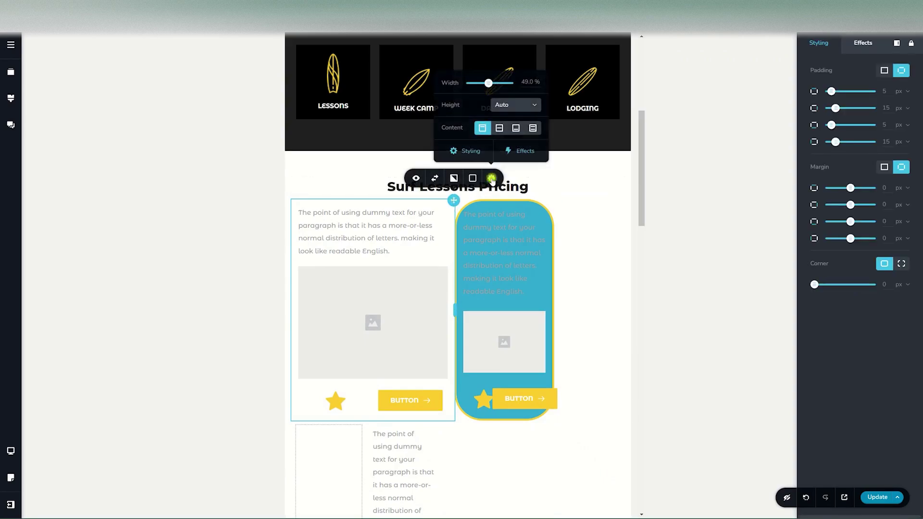
left_click(527, 83)
type("50")
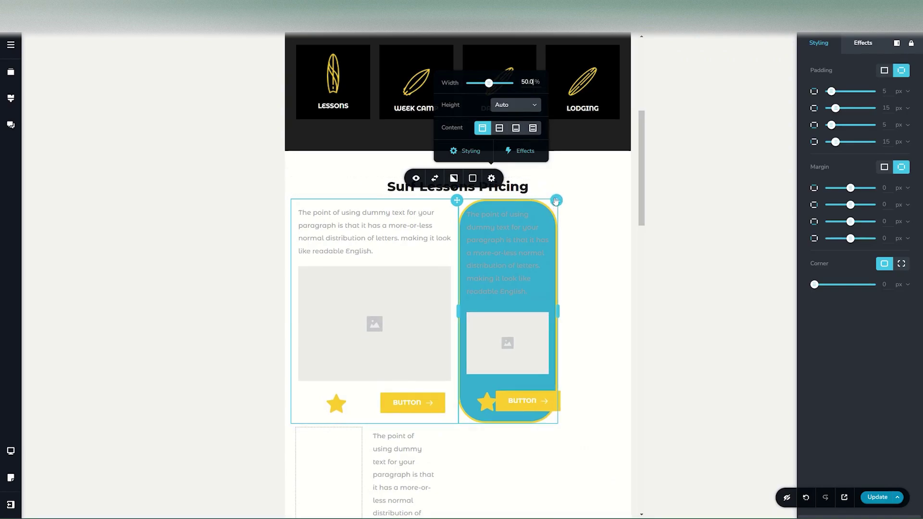
Step: Set the blue second column's width to 50% in the tablet view
left_click(553, 206)
left_click(593, 179)
left_click(613, 81)
double_click(614, 81)
type("5")
key("Return")
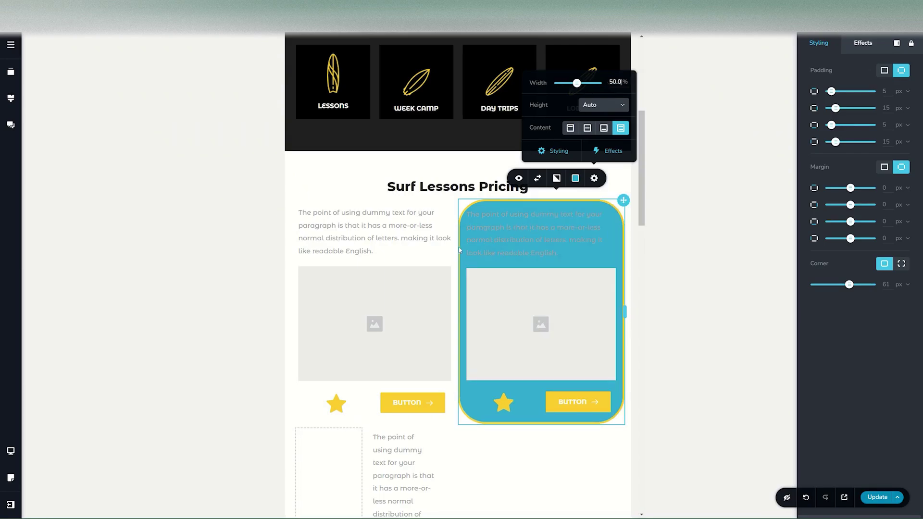
Step: Widen the empty and last columns to about half the row each, and reorder the columns so the empty one precedes the blue one
scroll(371, 418, "down", 3)
left_click_drag(370, 419, 625, 415)
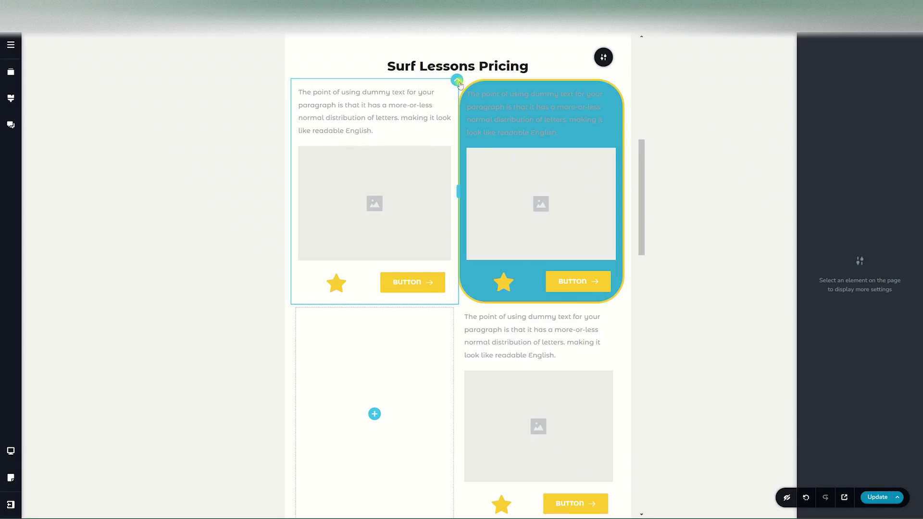
left_click(459, 83)
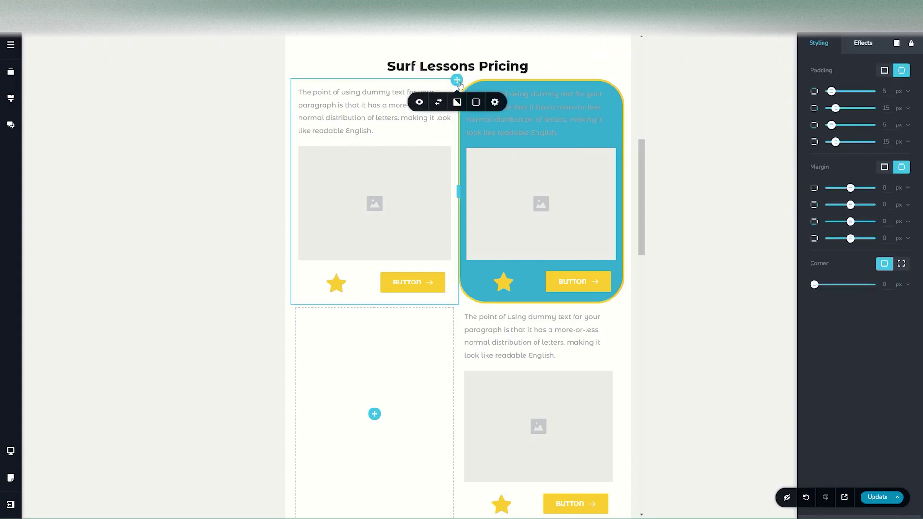
left_click(438, 102)
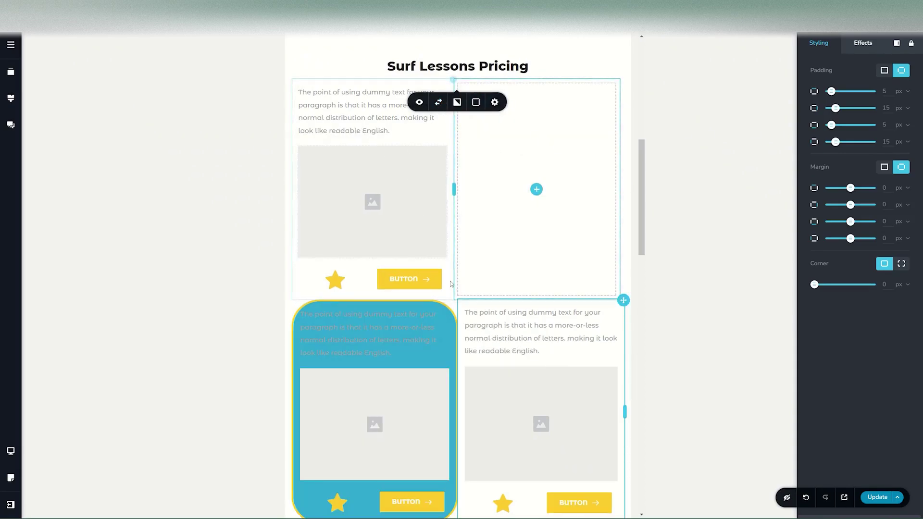
Step: In the mobile view, narrow the first column's star icon and button to about half width each so they sit side by side
left_click(11, 451)
left_click(58, 464)
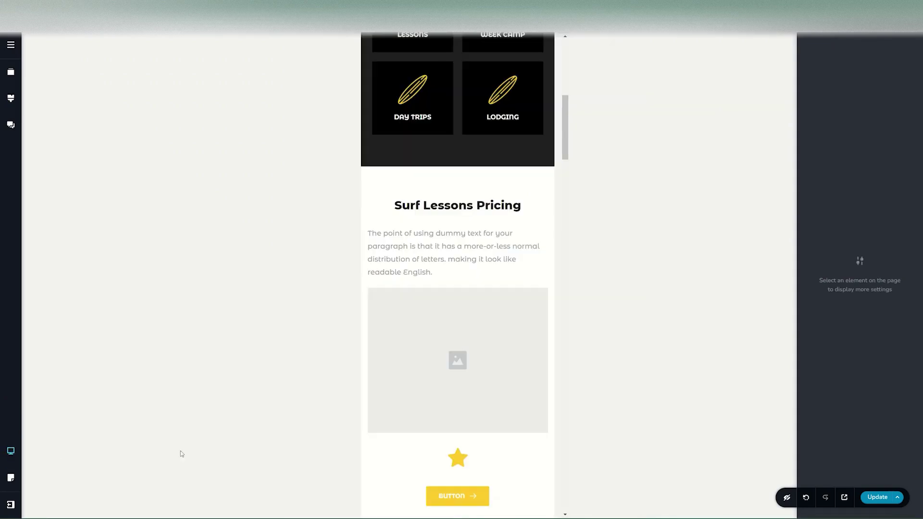
scroll(451, 426, "down", 12)
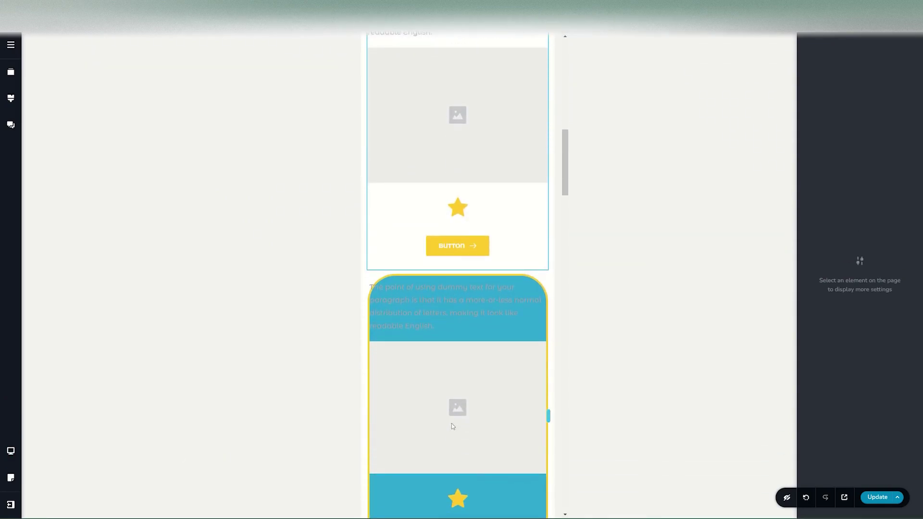
scroll(451, 427, "up", 8)
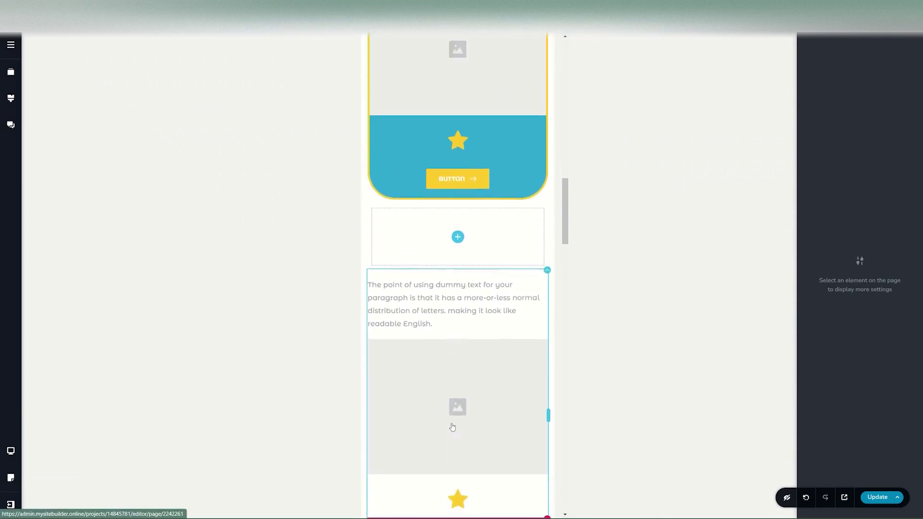
scroll(452, 427, "up", 5)
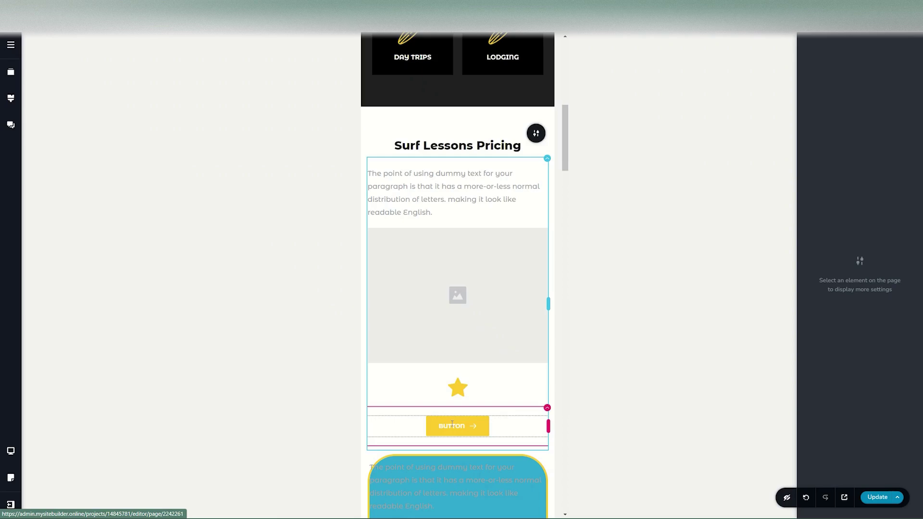
scroll(452, 424, "down", 4)
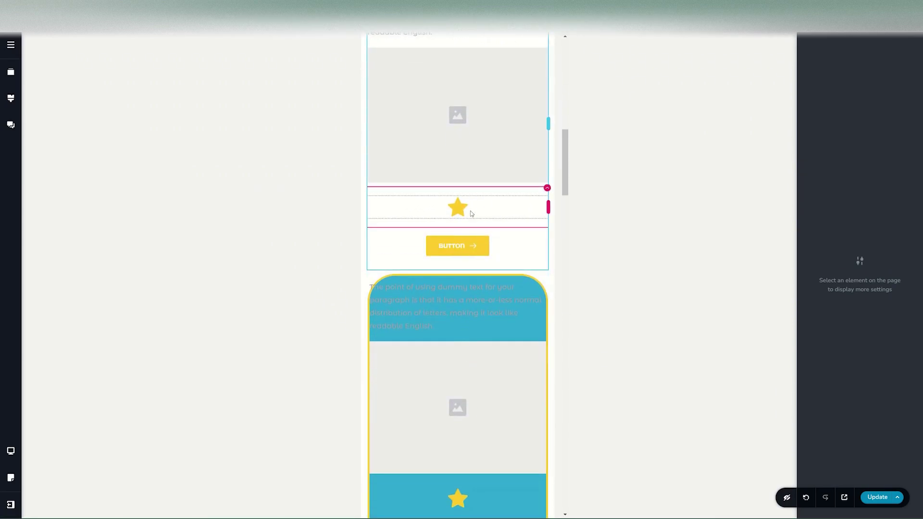
left_click_drag(548, 207, 439, 207)
left_click_drag(549, 246, 459, 246)
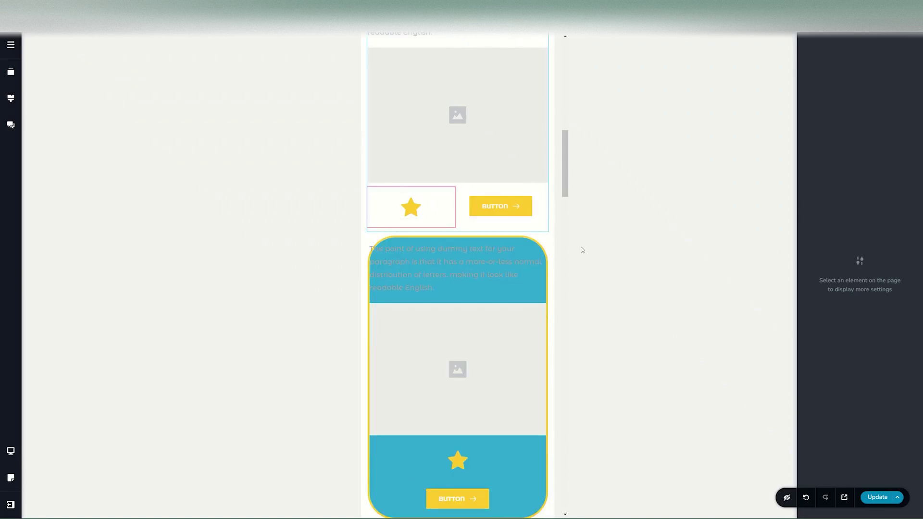
Step: Return to the desktop view and add a two-column row between the priced lesson cards and the Personalised training banner
left_click(10, 451)
left_click(49, 420)
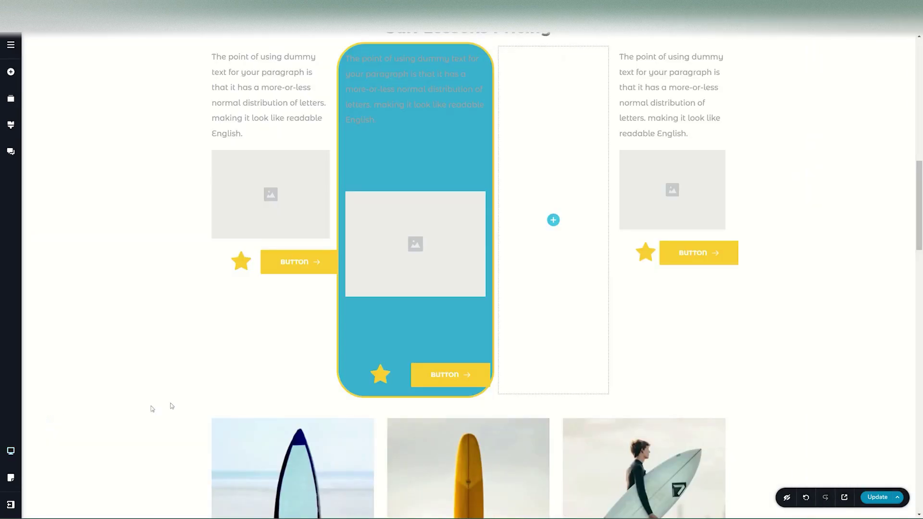
scroll(198, 392, "down", 6)
scroll(198, 393, "down", 1)
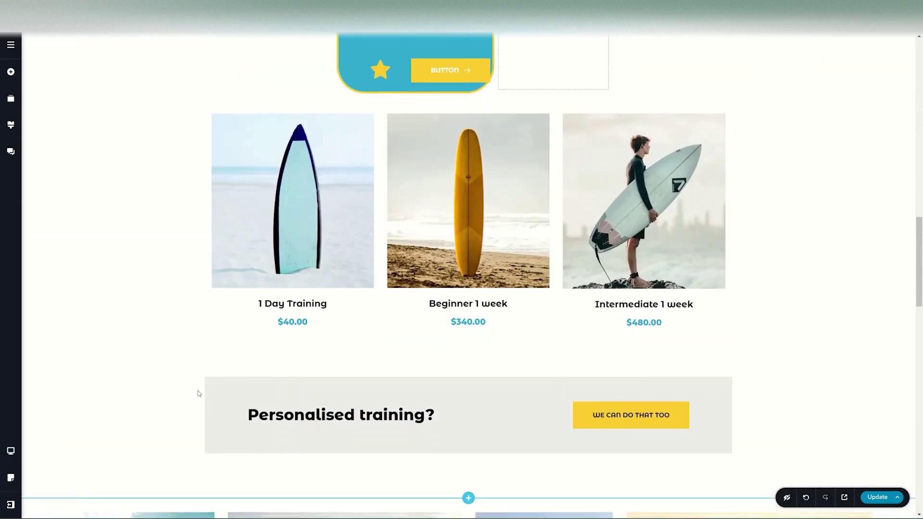
left_click(11, 72)
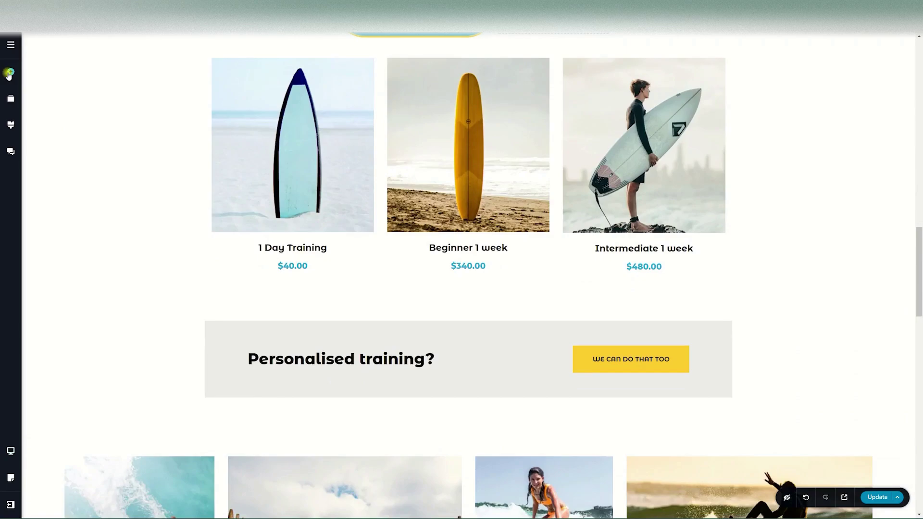
left_click_drag(64, 124, 249, 282)
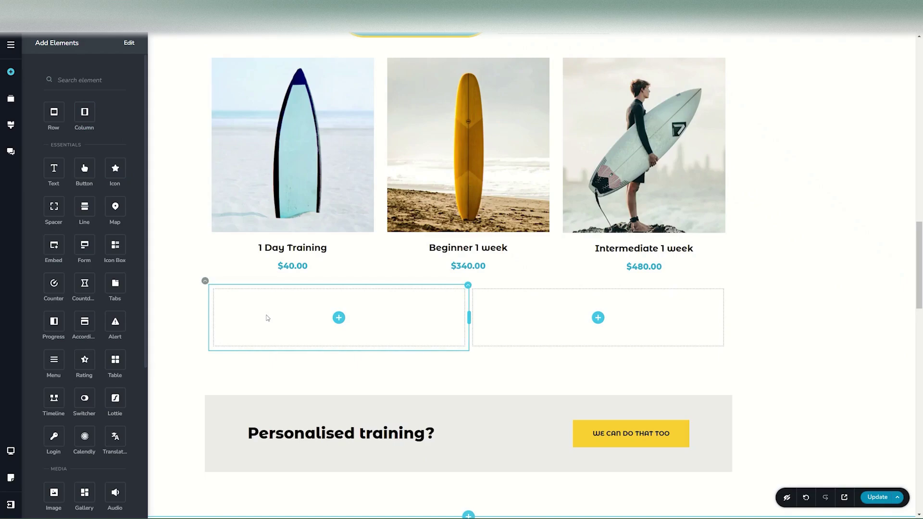
Step: Review the new row's background, overlay, link, width and height options
left_click(205, 282)
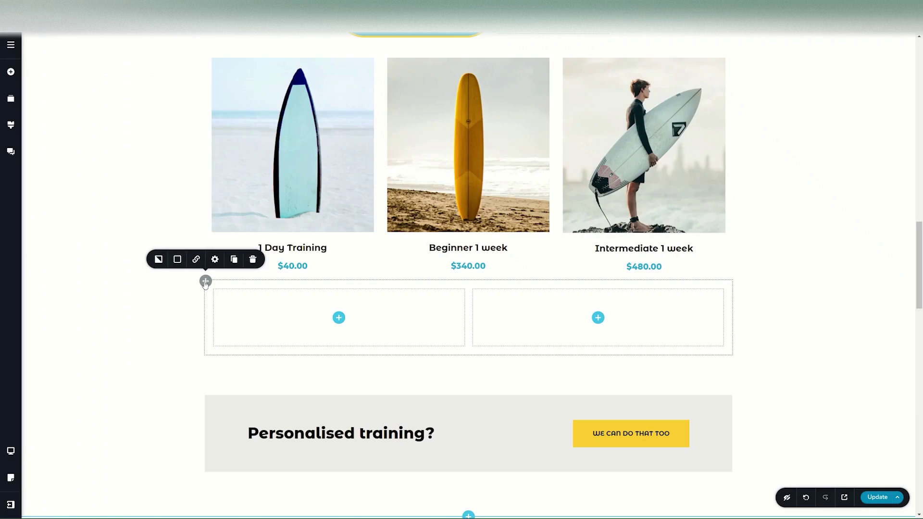
left_click(157, 260)
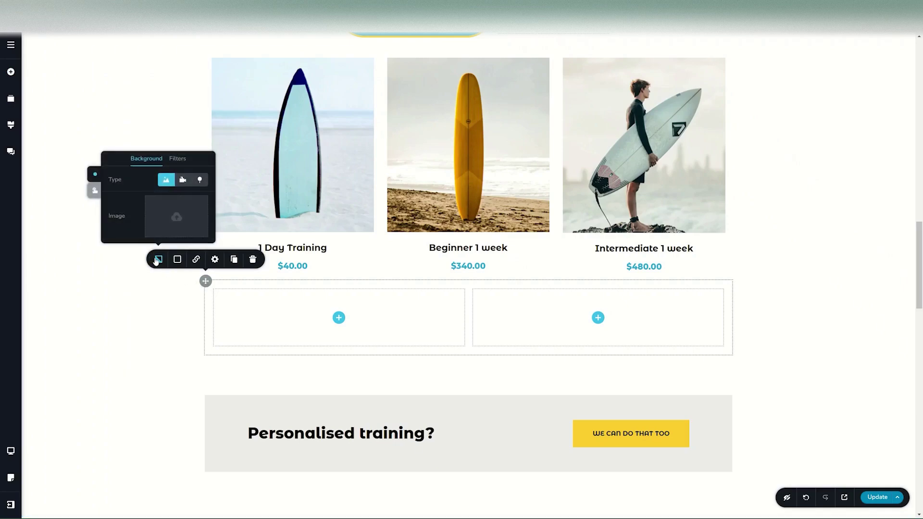
left_click(174, 260)
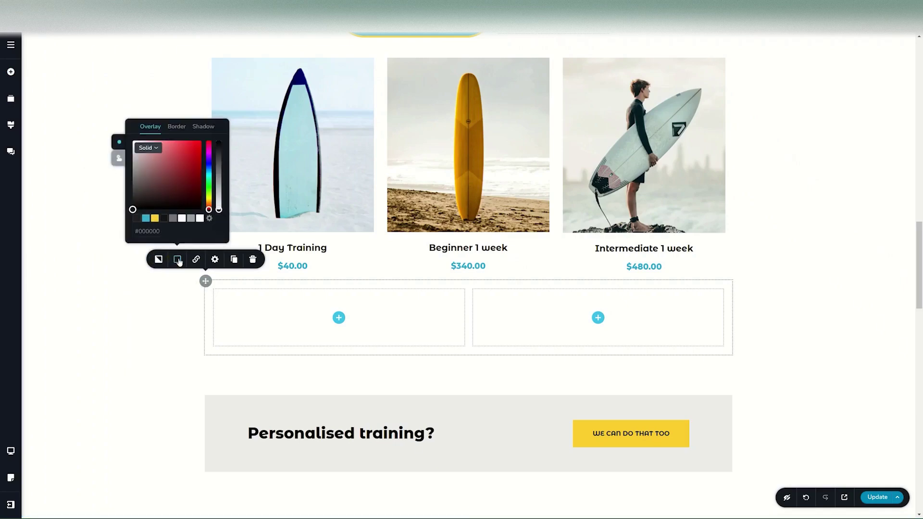
left_click(195, 260)
left_click(216, 260)
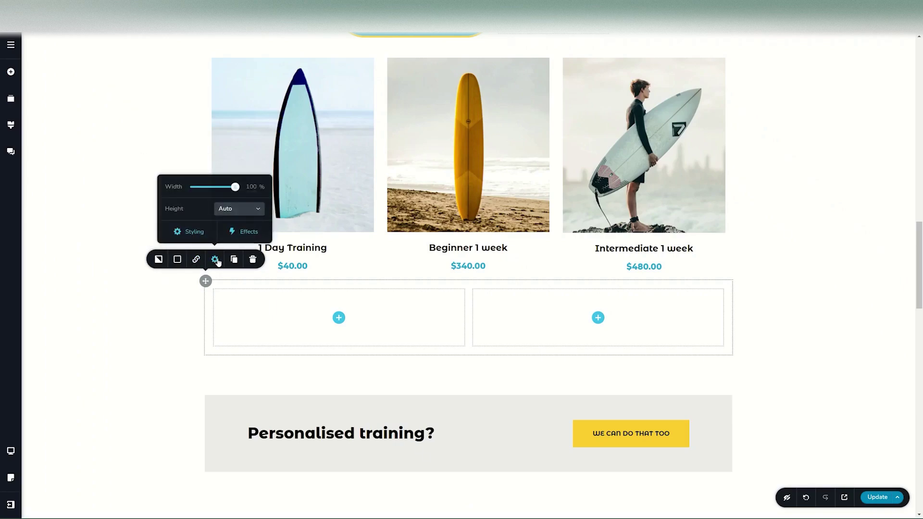